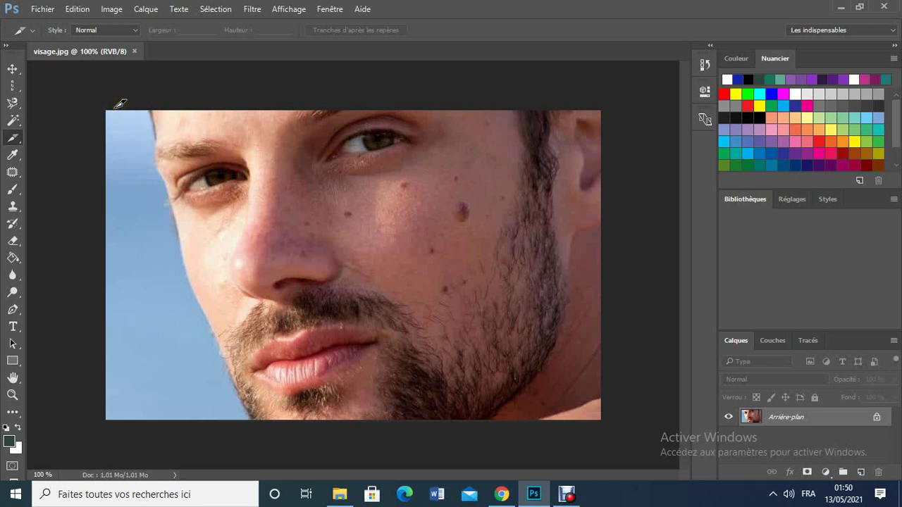
- Draw a single slice covering the entire face image with the Slice tool
left_click(16, 138)
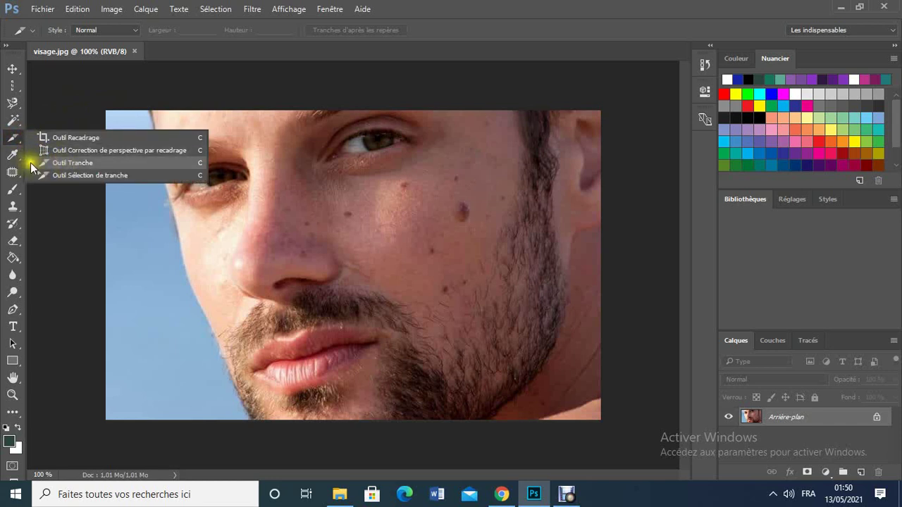
left_click(63, 208)
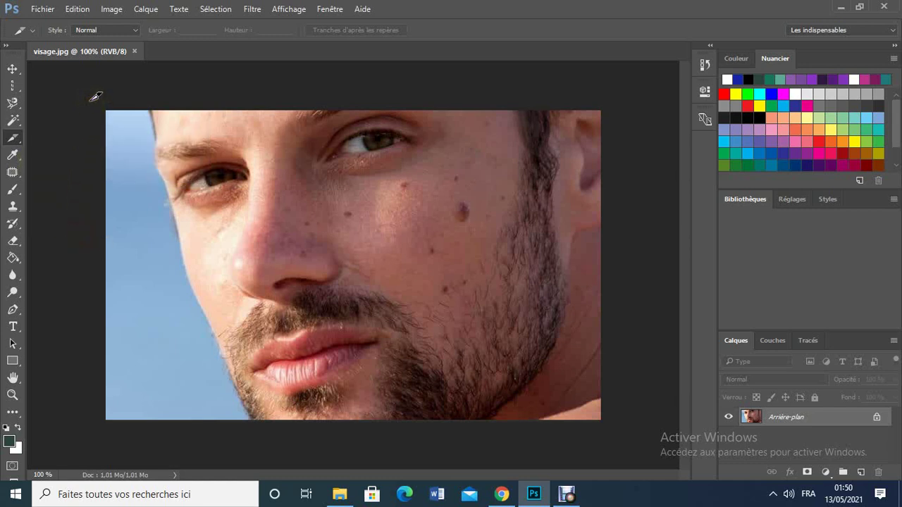
left_click_drag(90, 101, 616, 437)
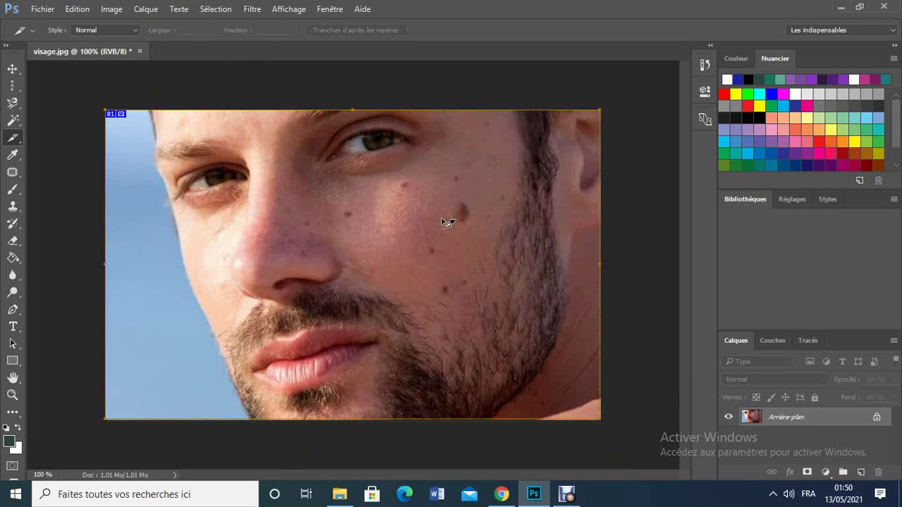
- Divide the full-image slice into a grid of 5 evenly spaced rows and 5 evenly spaced columns
right_click(350, 206)
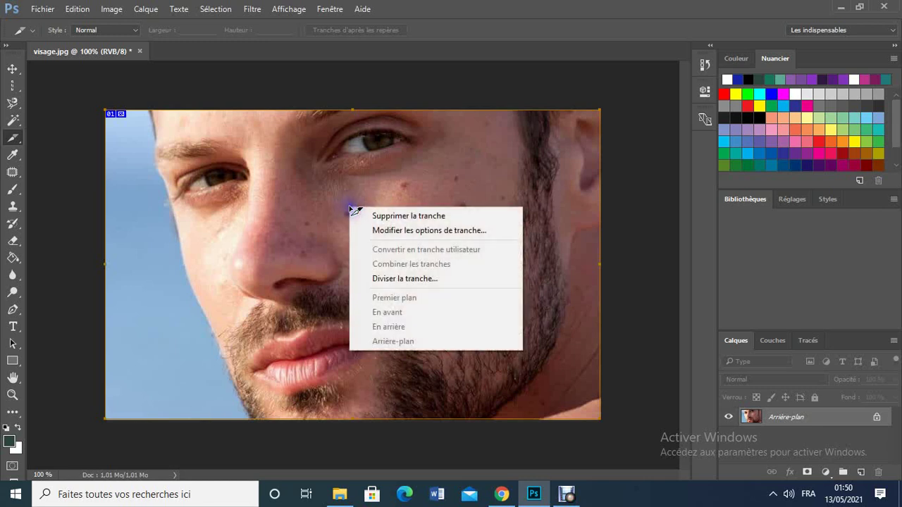
left_click(419, 279)
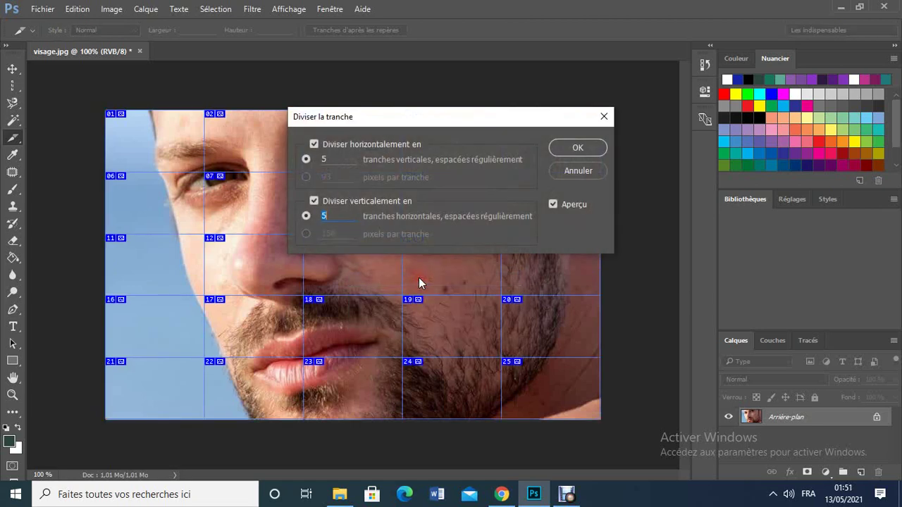
left_click_drag(409, 116, 580, 65)
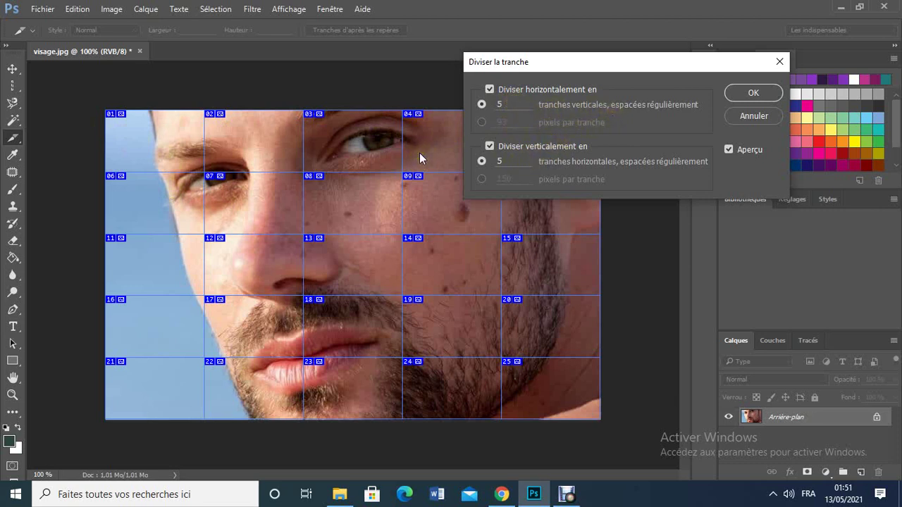
left_click(130, 156)
left_click(222, 132)
left_click(758, 95)
left_click(754, 93)
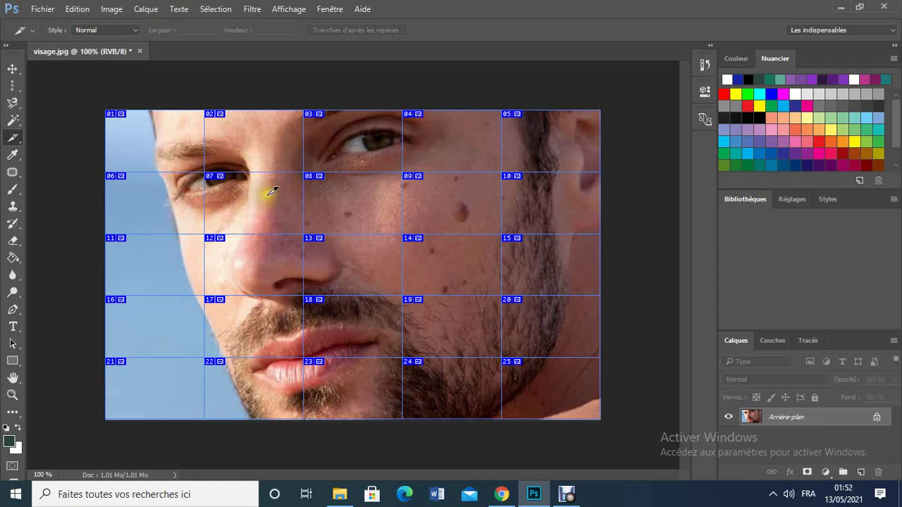
- Try widening slice 07 across the nose with the Slice Select tool, and undo the resize
right_click(15, 140)
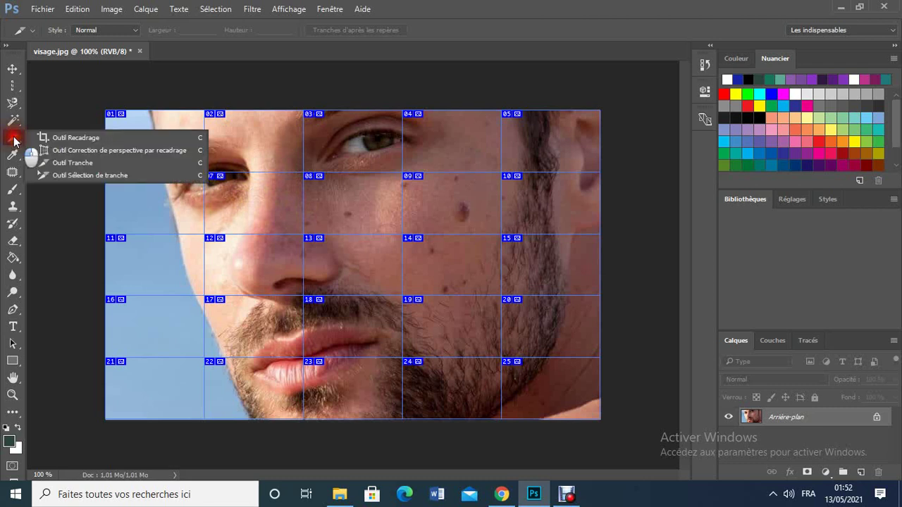
left_click(61, 176)
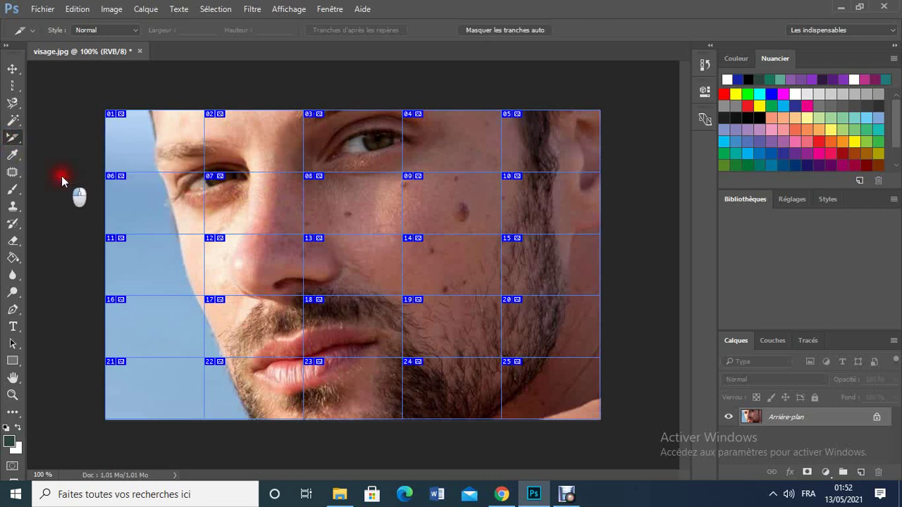
left_click(287, 209)
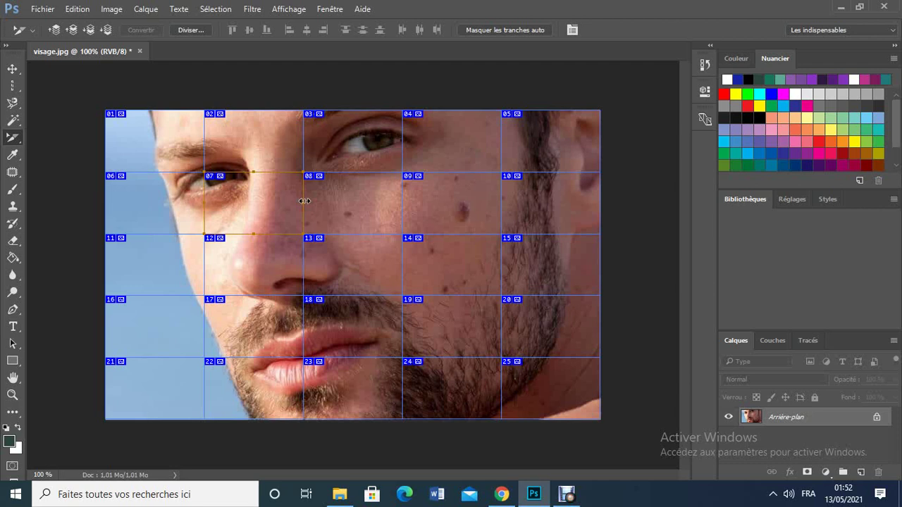
left_click(304, 200)
left_click_drag(304, 201, 337, 201)
key("ctrl+z")
- Open the sliced image in the legacy Save for Web export
left_click(40, 11)
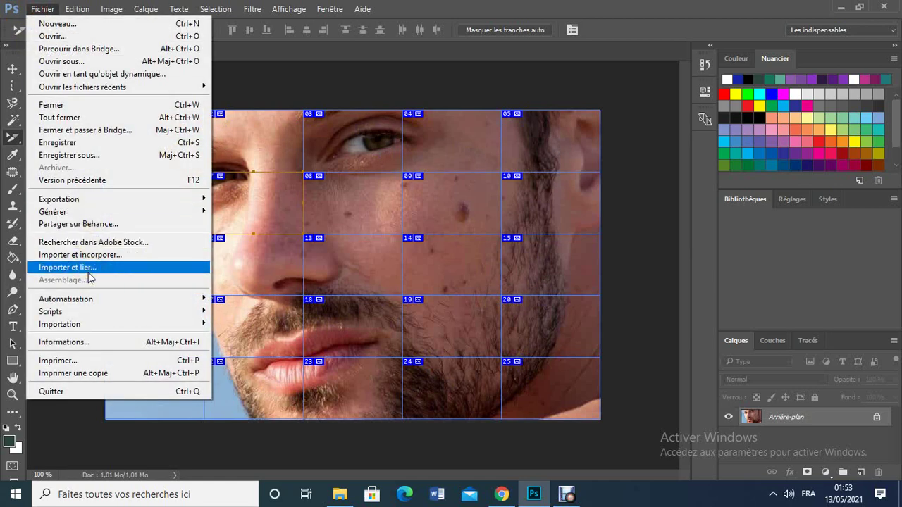
mouse_move(91, 204)
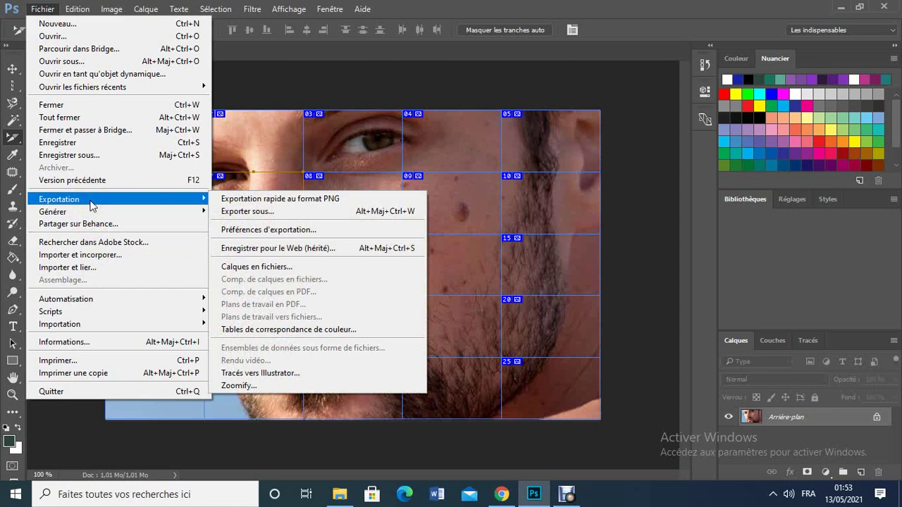
left_click(260, 249)
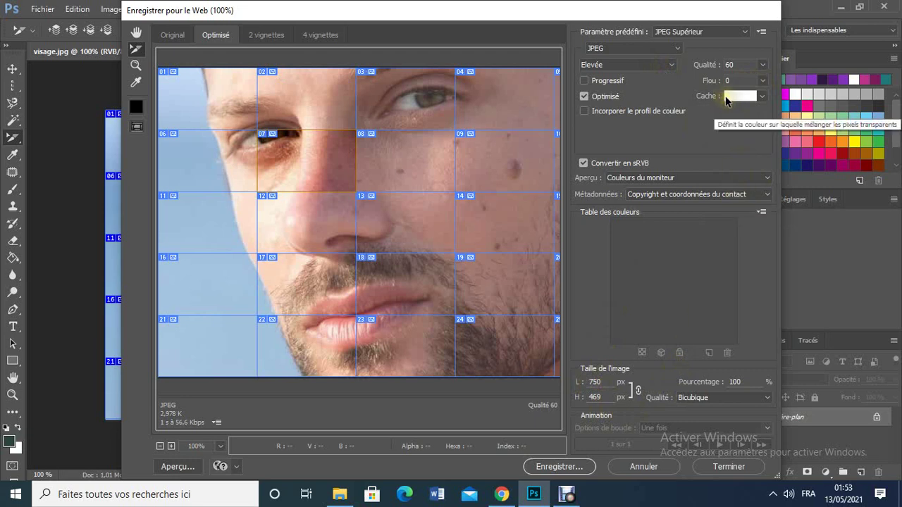
- Review the export's file-saving output settings, examining how slice file names are built and which destination folder is used
left_click(761, 31)
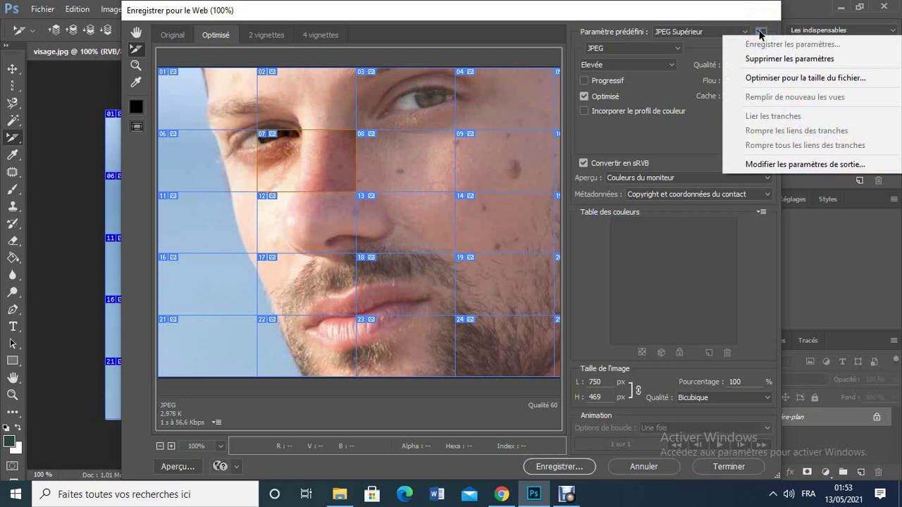
left_click(761, 166)
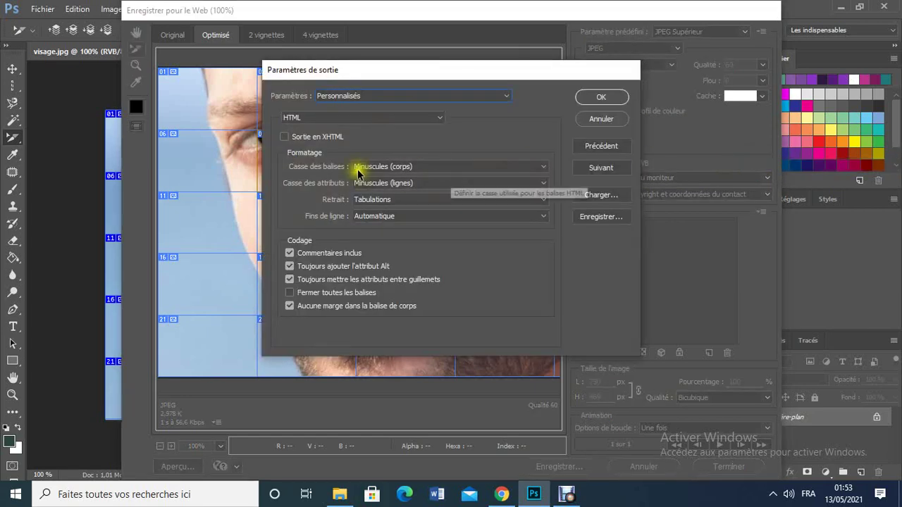
left_click(404, 99)
left_click(404, 98)
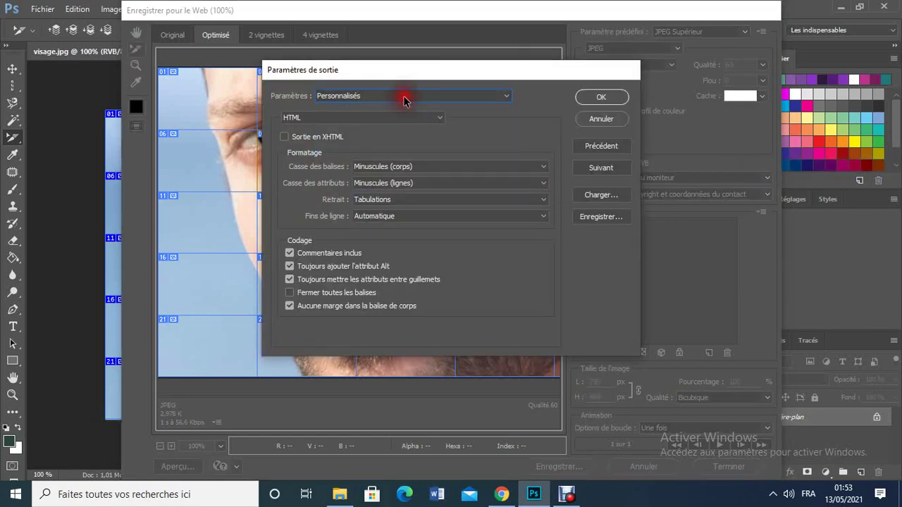
left_click(363, 120)
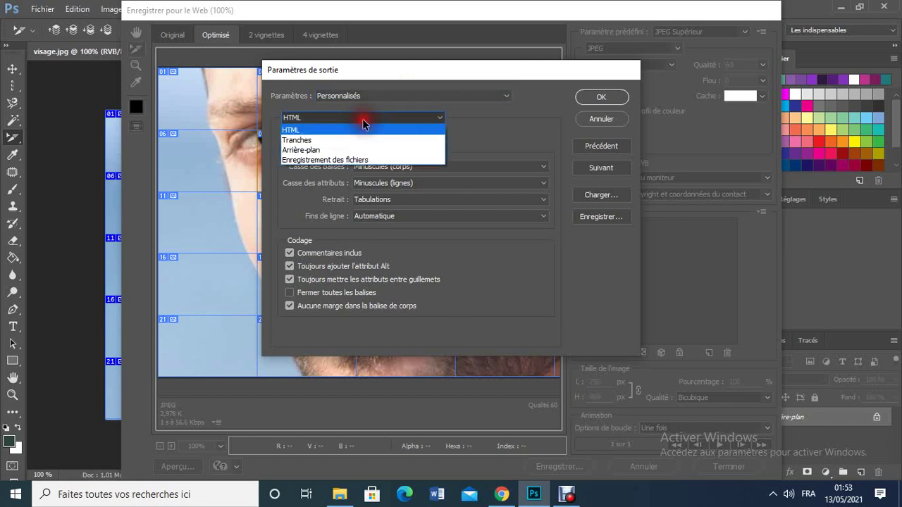
left_click(349, 162)
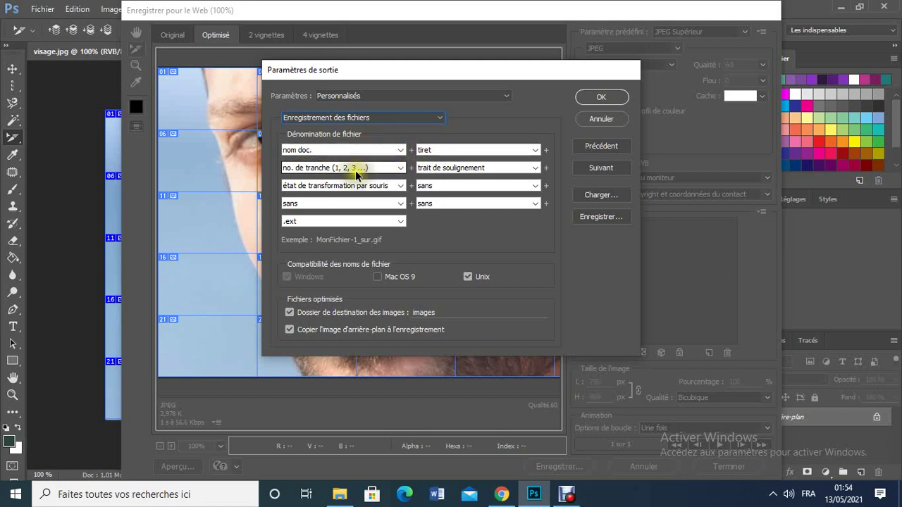
left_click(317, 243)
mouse_move(317, 242)
left_mouse_down()
mouse_move(364, 246)
mouse_move(356, 249)
left_mouse_up()
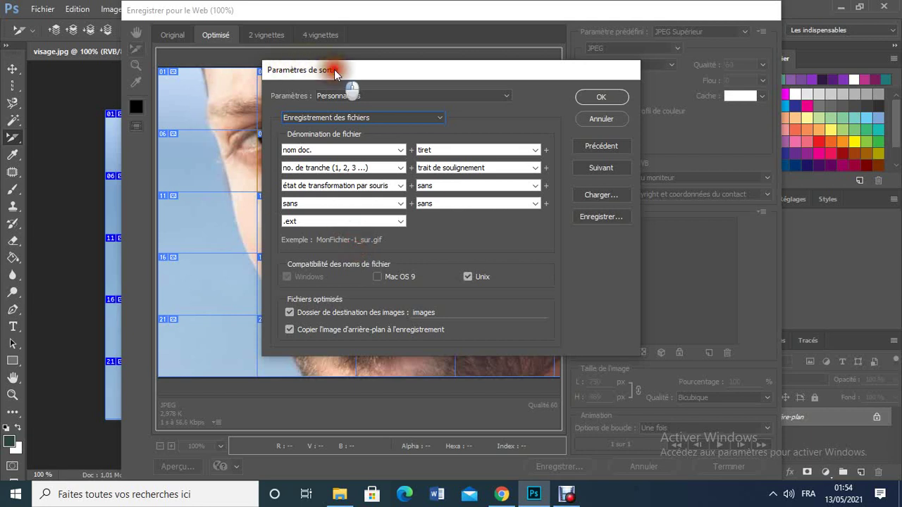
left_click_drag(334, 70, 510, 97)
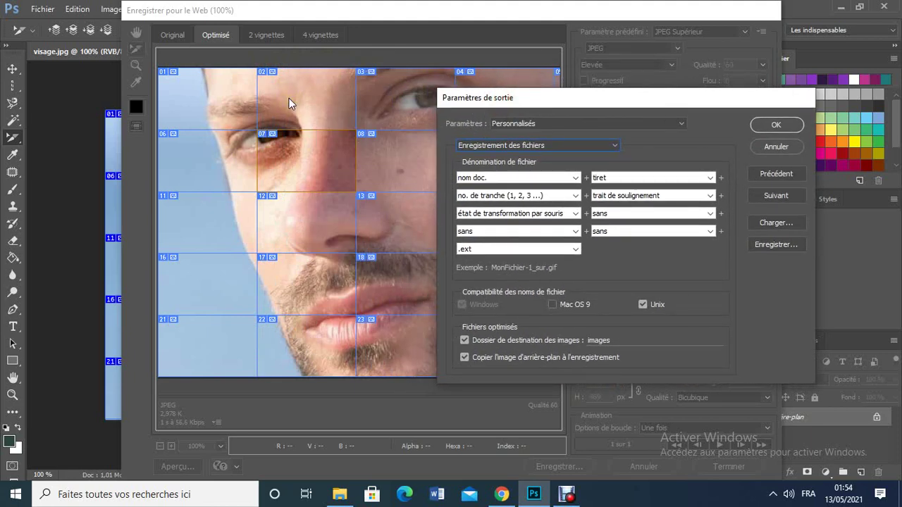
left_click_drag(398, 92, 497, 82)
left_click_drag(670, 99, 621, 79)
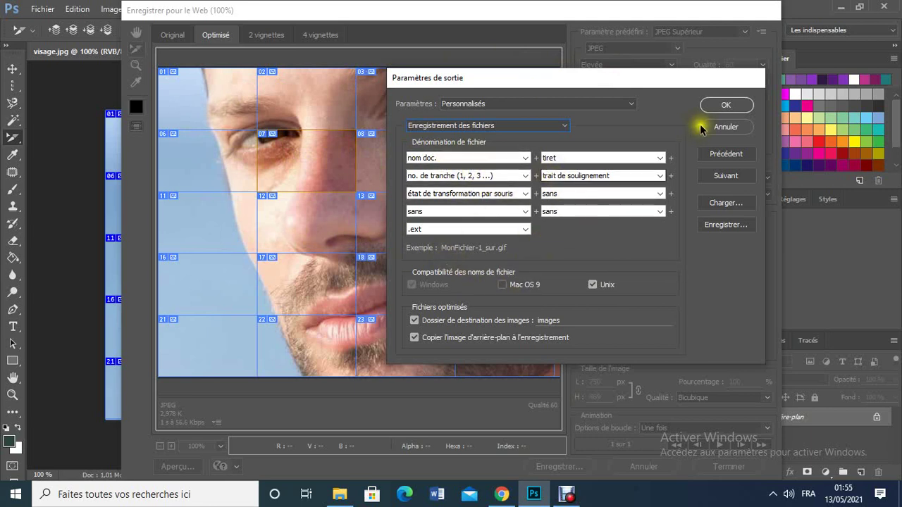
left_click(727, 105)
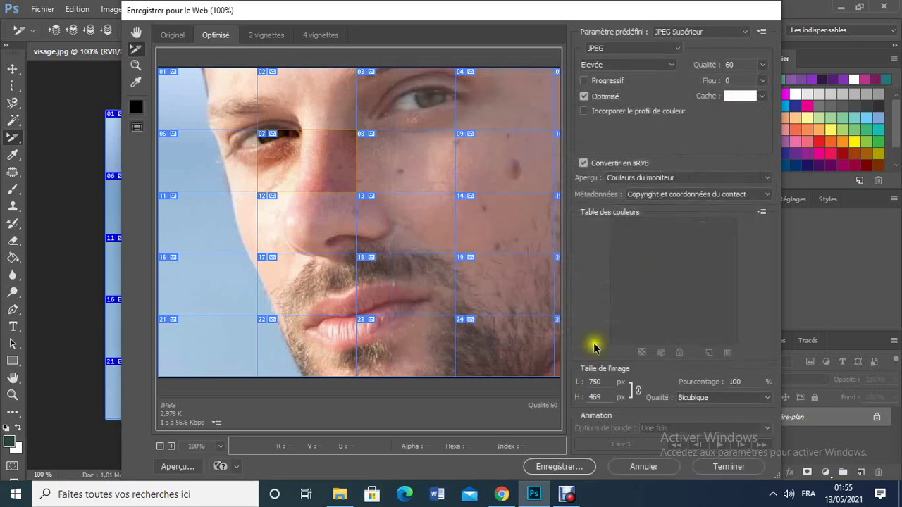
- Export all slices as images named visage.jpg into the nested images folder
left_click(560, 468)
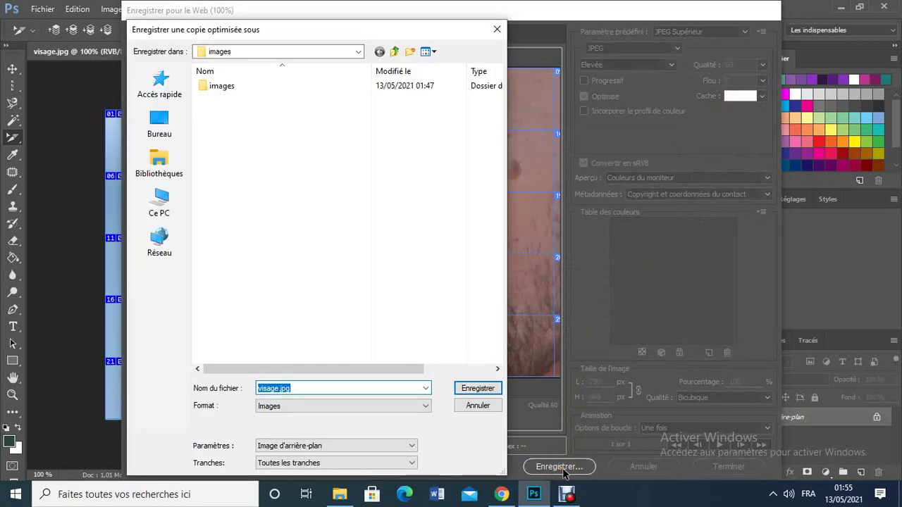
double_click(224, 87)
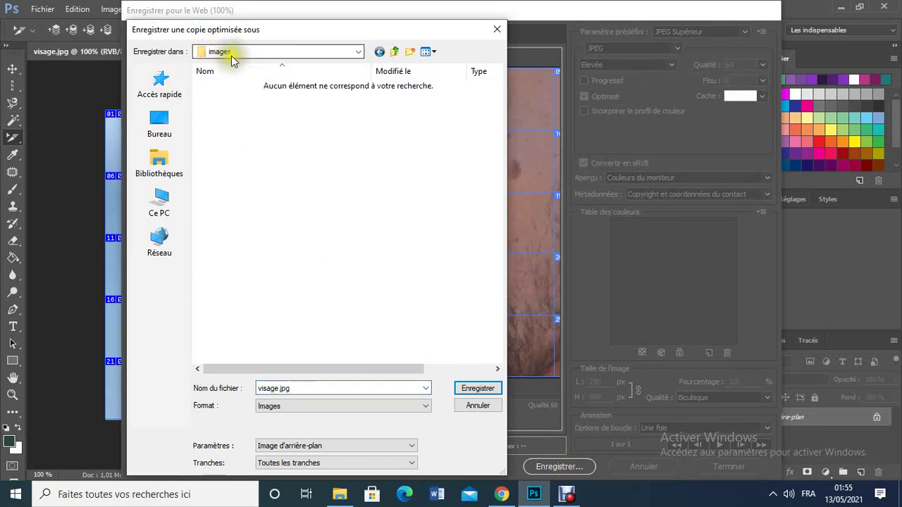
left_click(477, 388)
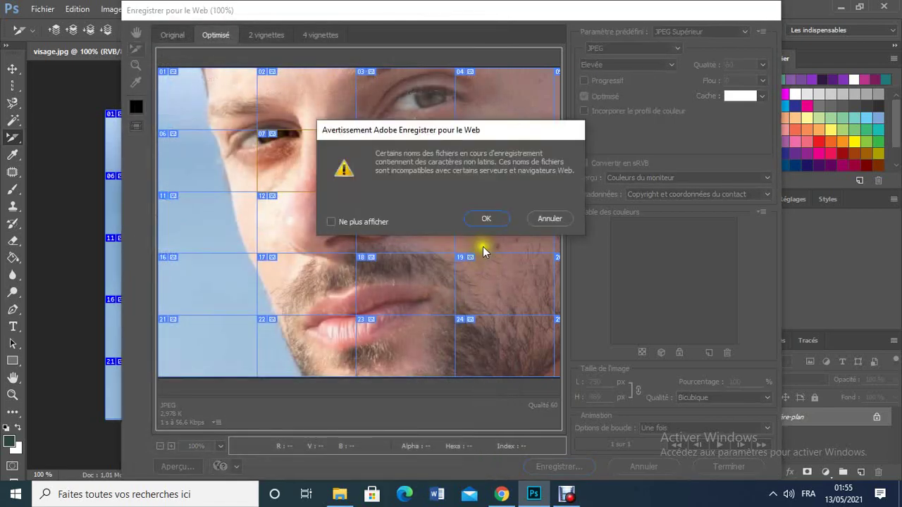
left_click(486, 220)
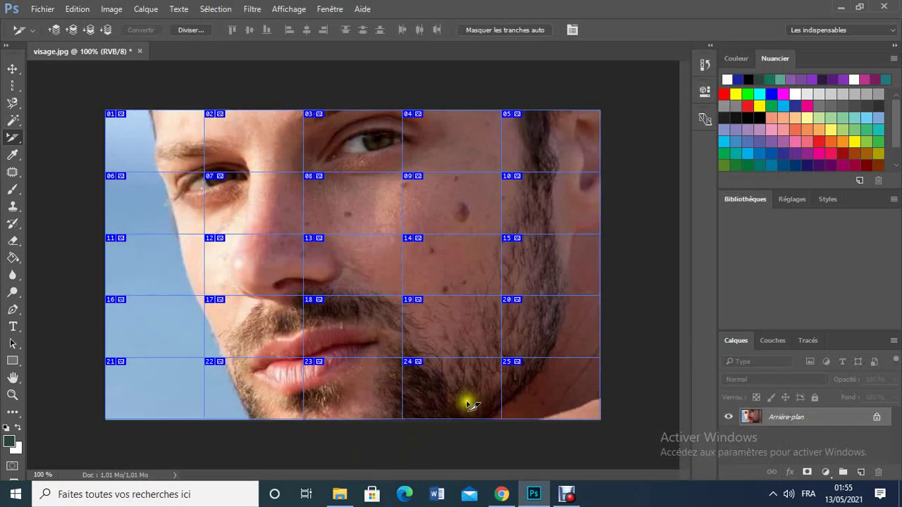
- Examine the exported slice files in File Explorer's innermost images folder, and compare them with the slice grid in Photoshop
left_click(340, 494)
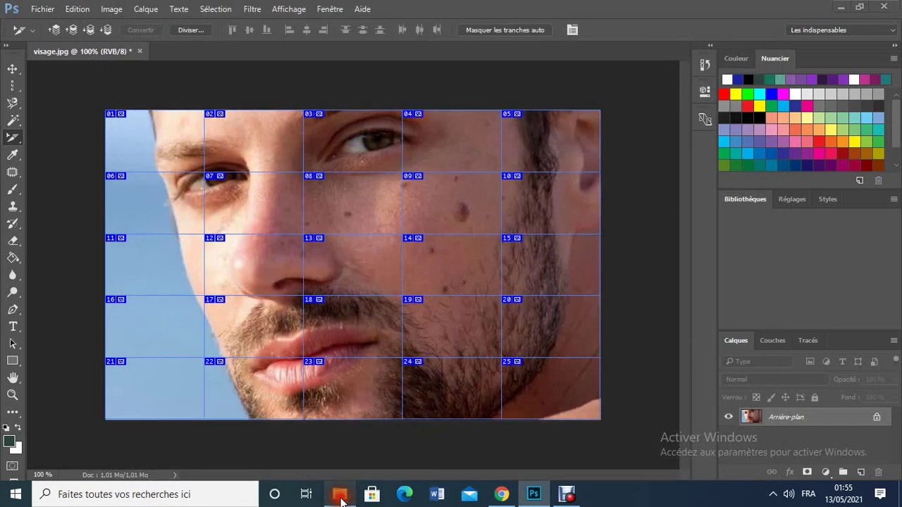
double_click(348, 250)
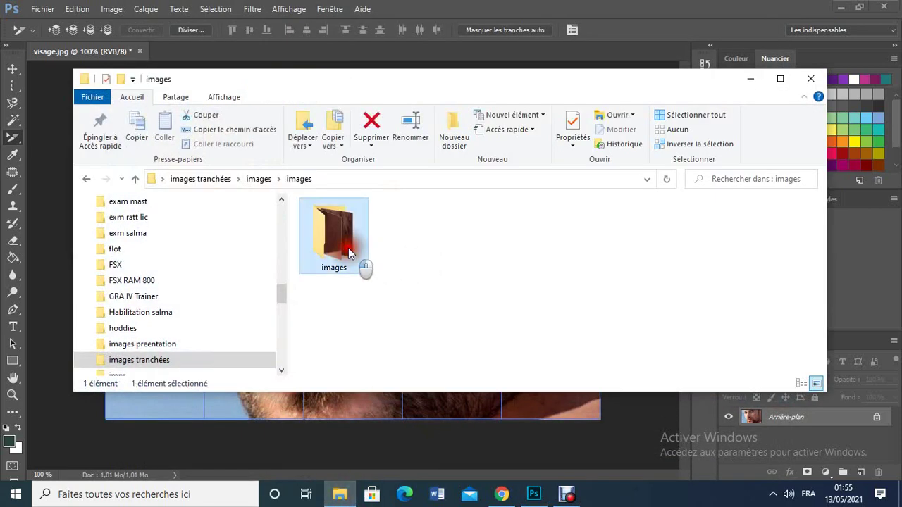
left_click(780, 78)
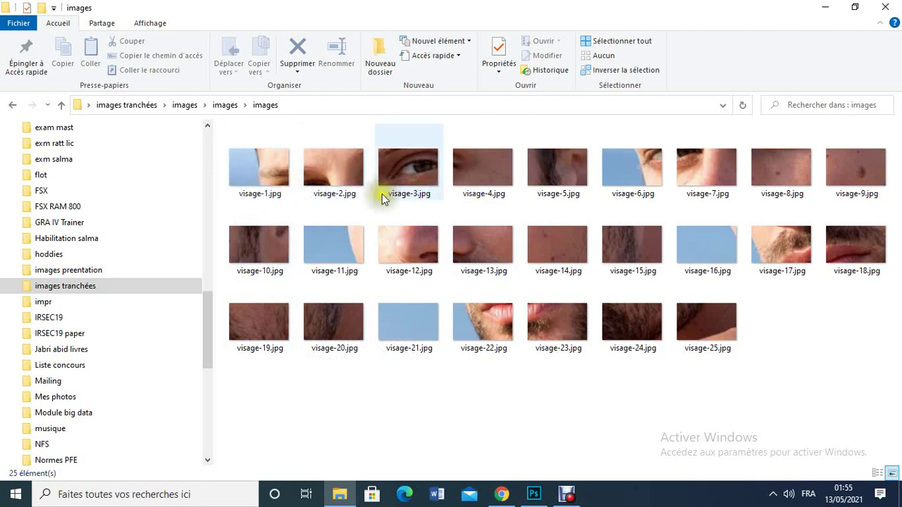
left_click(534, 495)
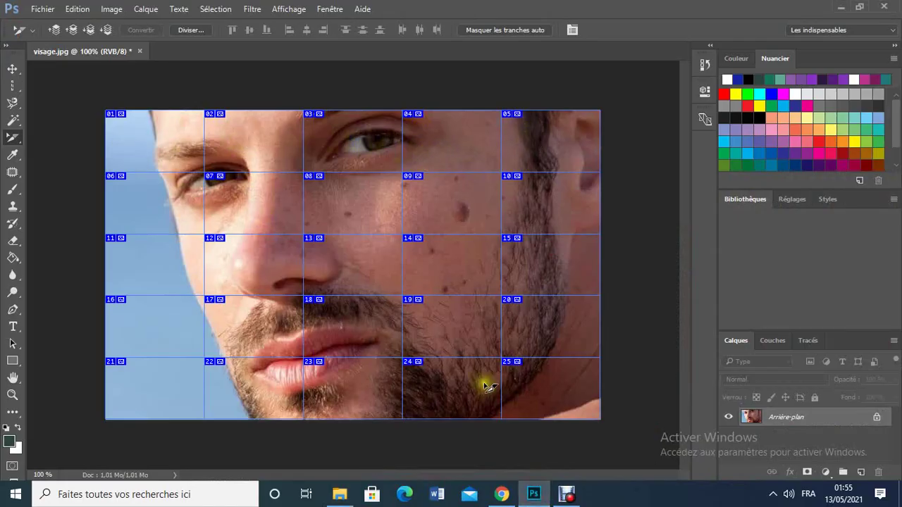
left_click(341, 495)
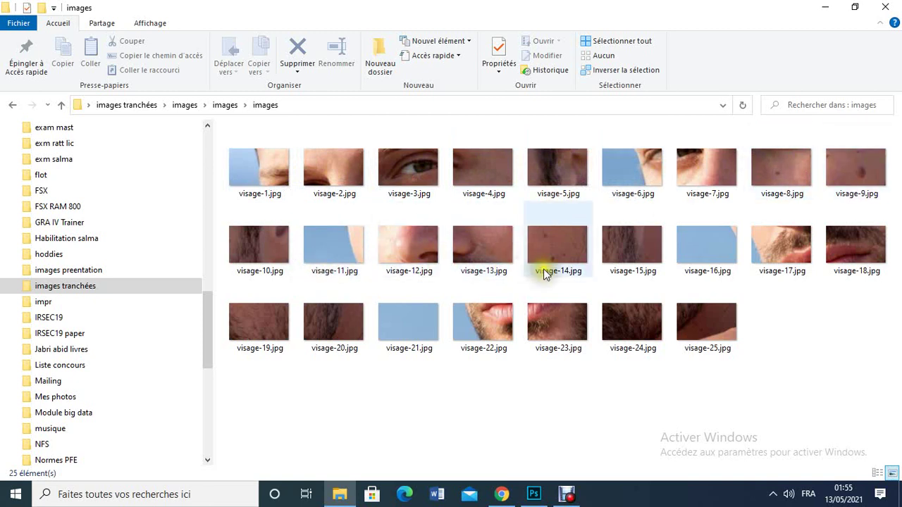
left_click(537, 496)
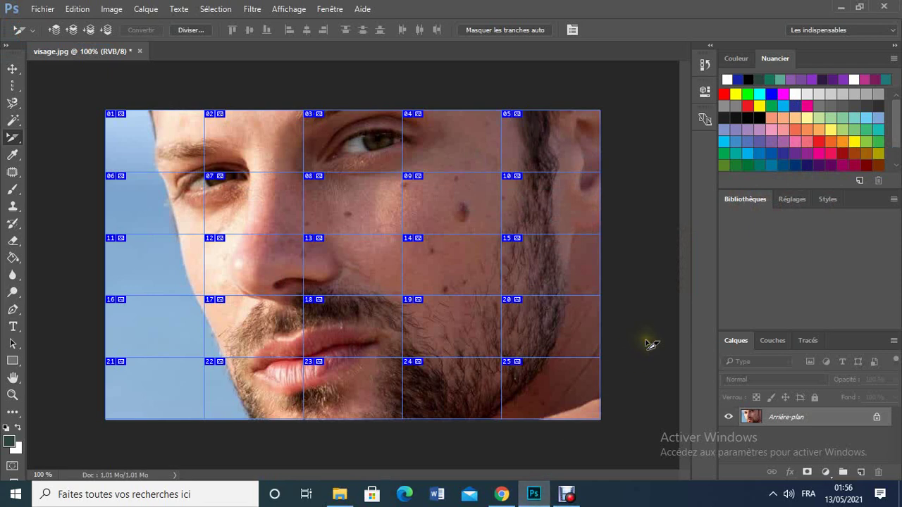